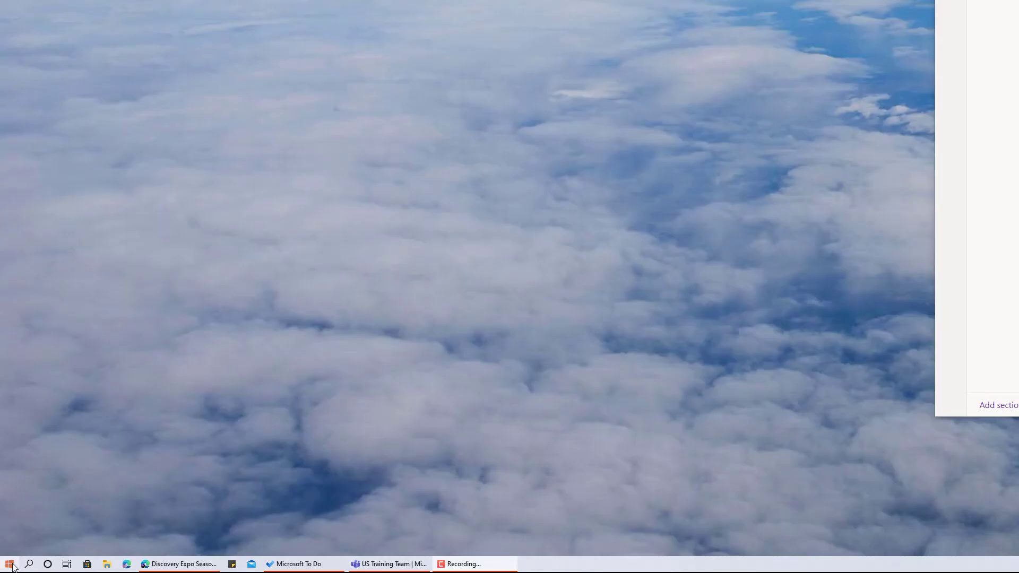
Step: Search Start for 'ease' to open Ease of Access settings on the Display page
left_click(10, 564)
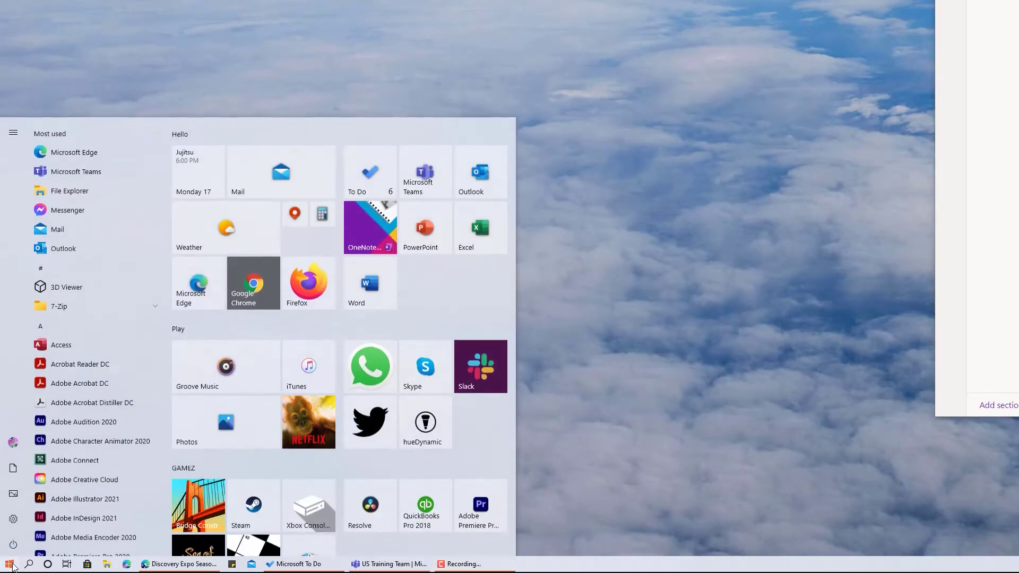
type("ease")
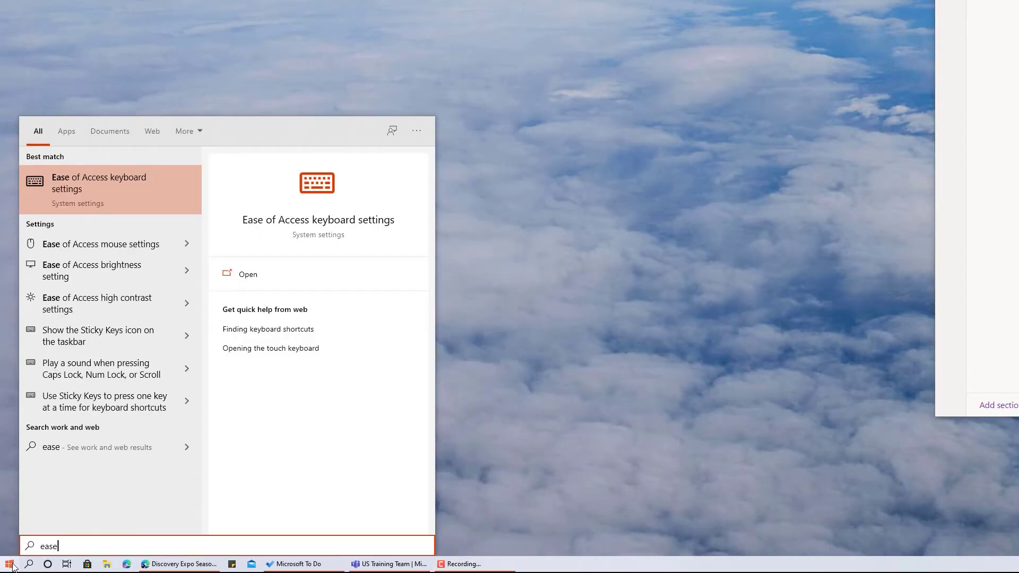
left_click(127, 205)
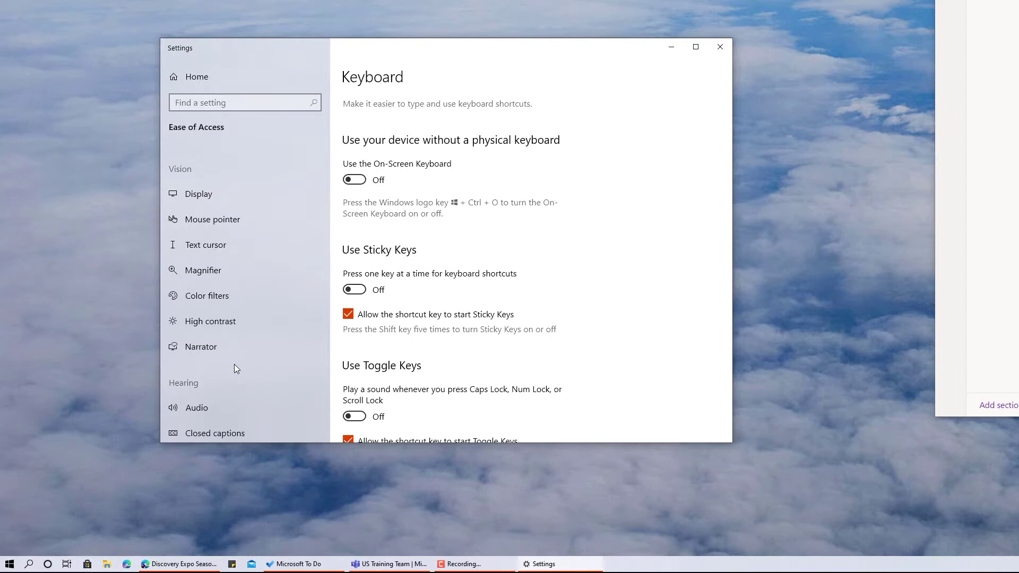
left_click(218, 199)
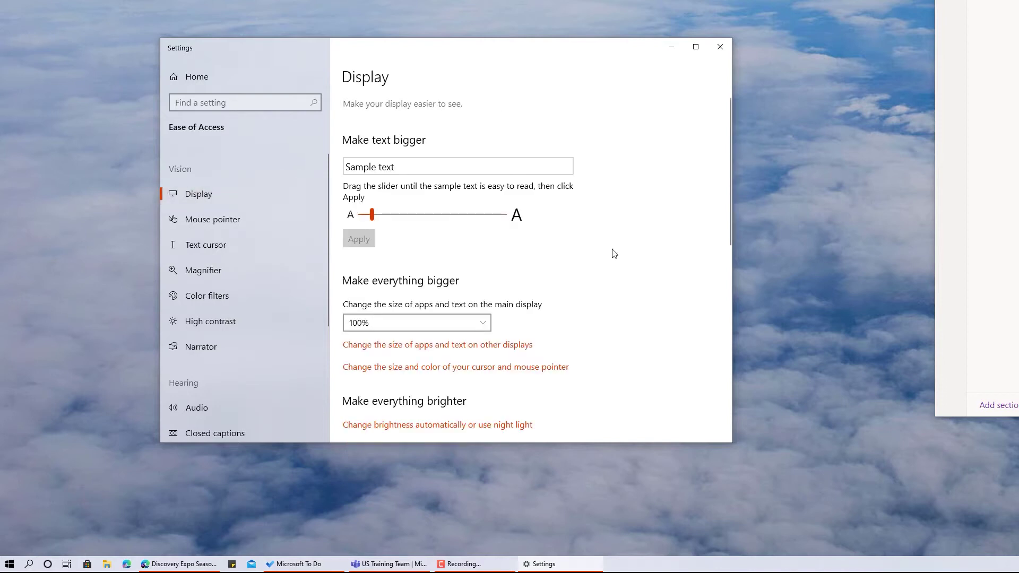
scroll(244, 332, "down", 1)
scroll(245, 331, "down", 2)
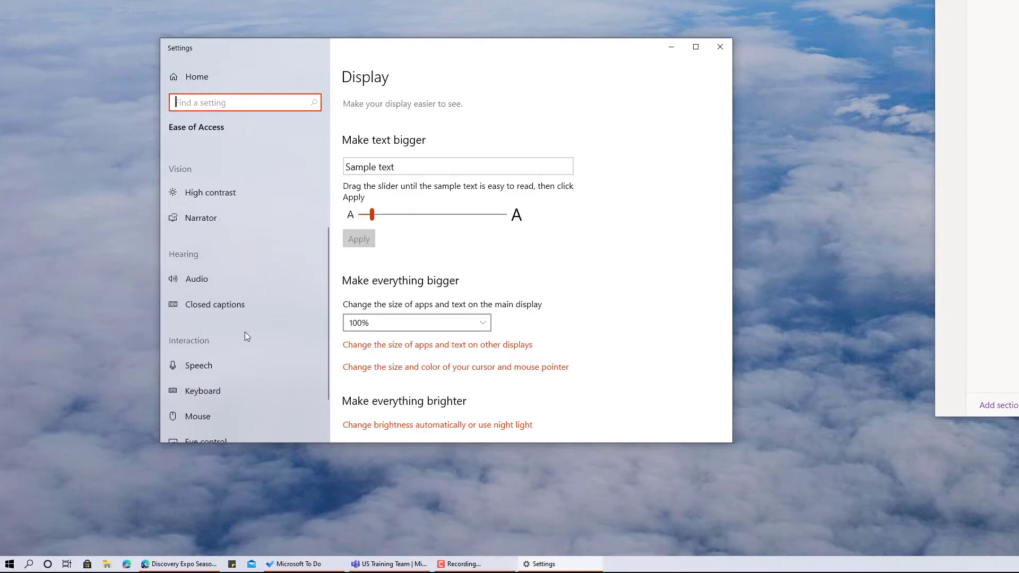
Step: View the Audio page and its visual alert choices, leaving them unchanged
left_click(239, 273)
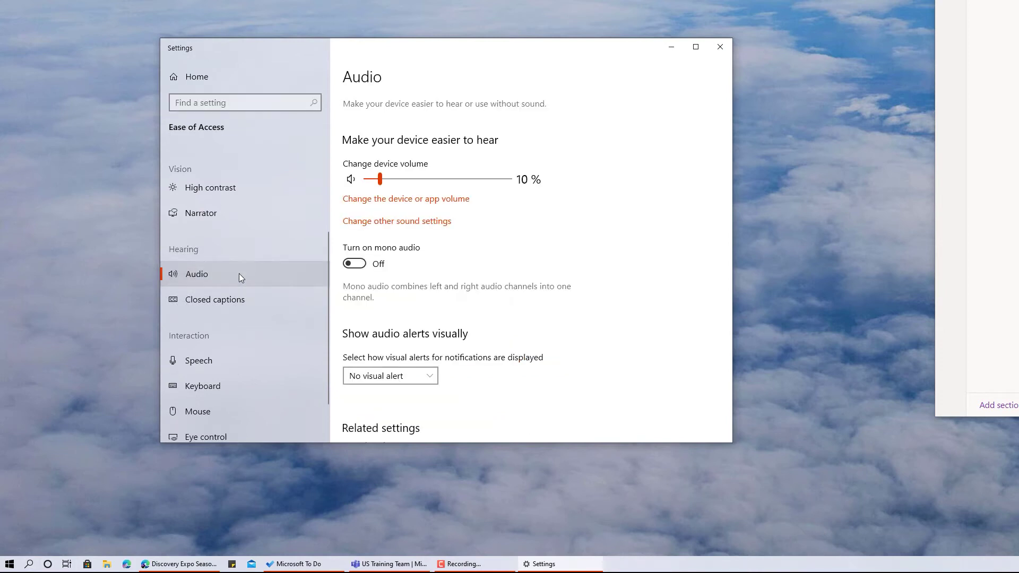
scroll(424, 255, "down", 2)
left_click(424, 243)
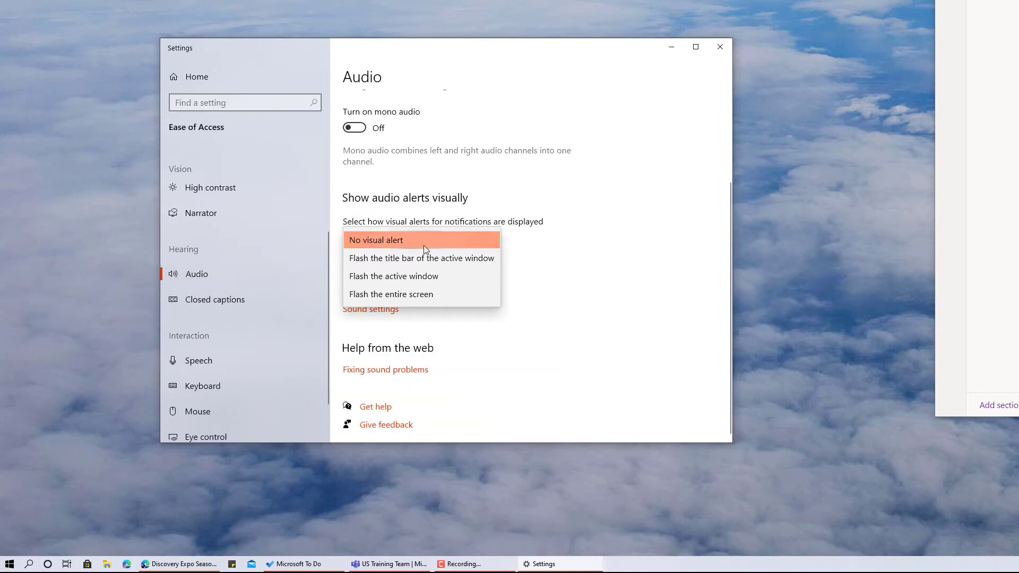
left_click(242, 300)
Step: Go through the Closed captions, Speech, Keyboard and Eye control pages
left_click(242, 300)
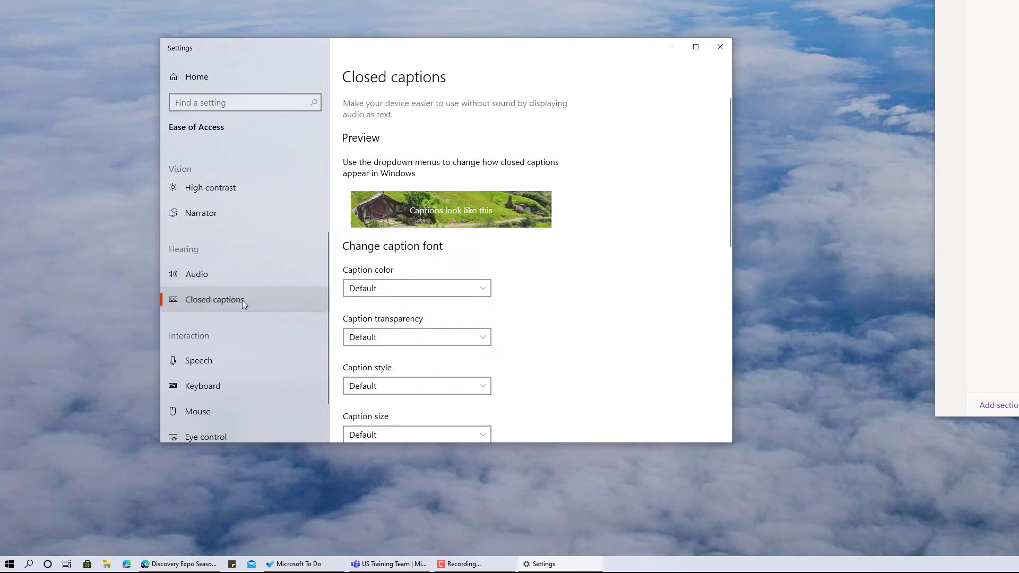
left_click(203, 362)
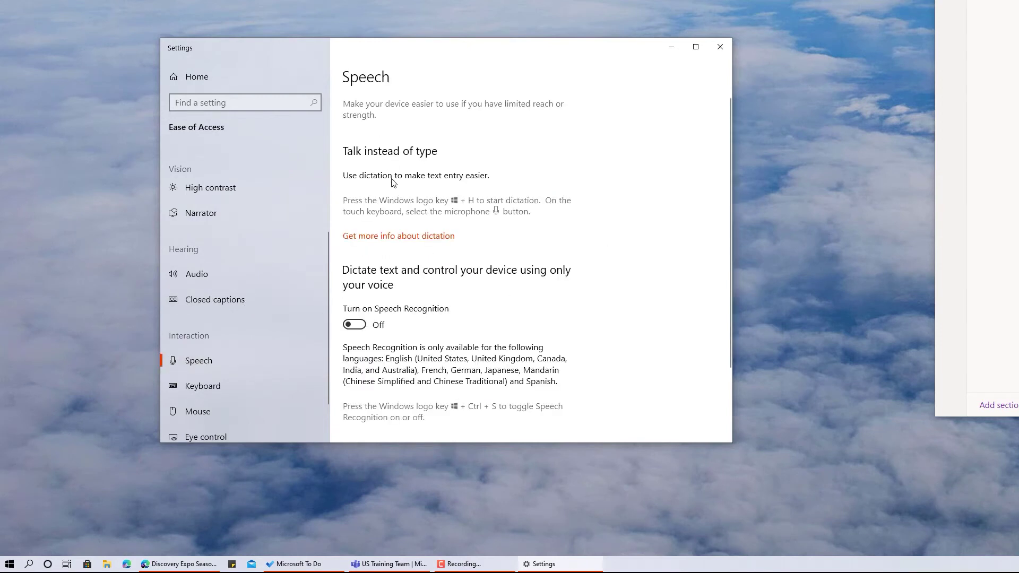
scroll(431, 239, "down", 1)
scroll(432, 187, "down", 2)
left_click(242, 388)
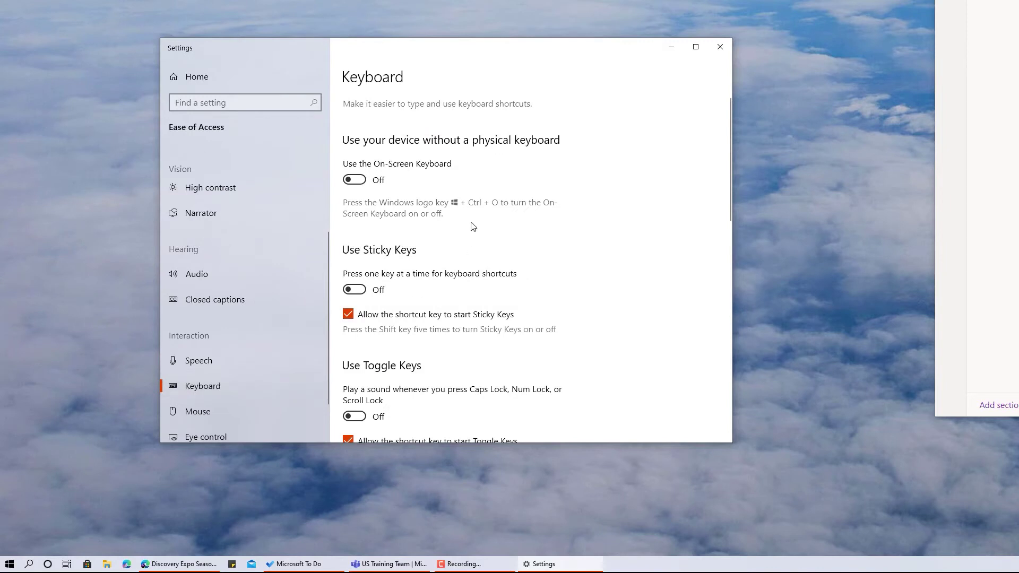
scroll(473, 253, "down", 3)
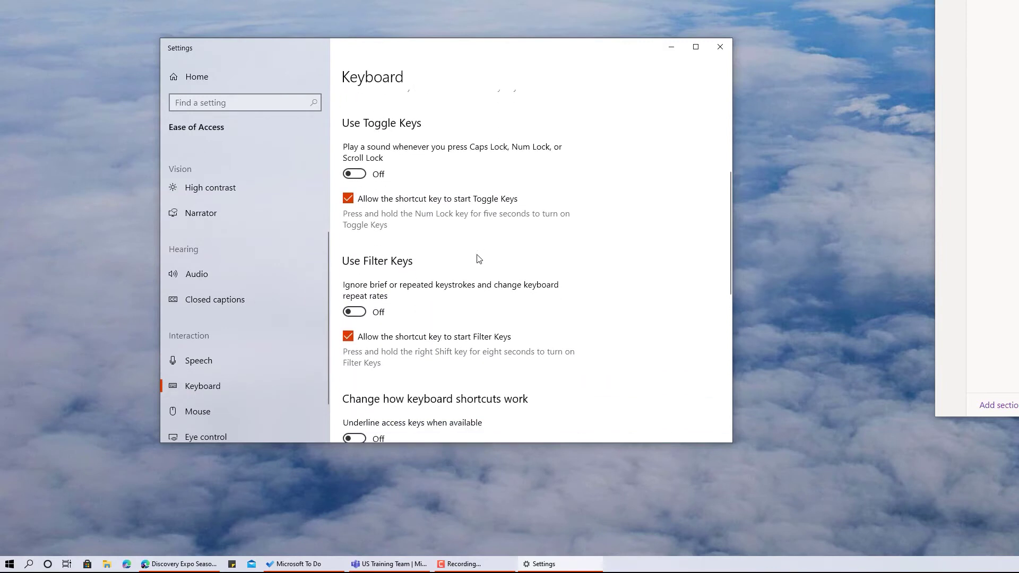
left_click(208, 435)
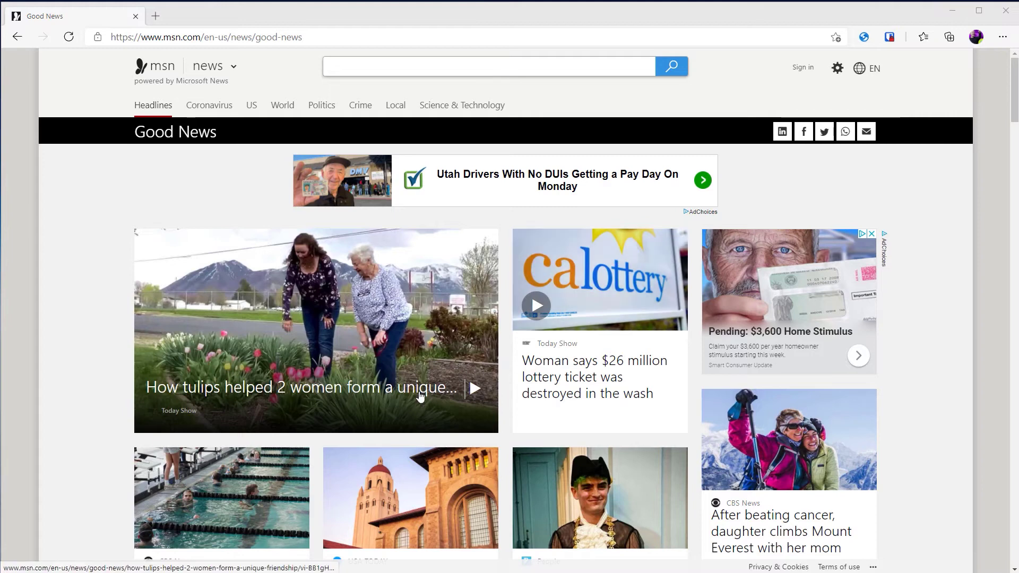
scroll(417, 391, "down", 4)
scroll(535, 408, "up", 1)
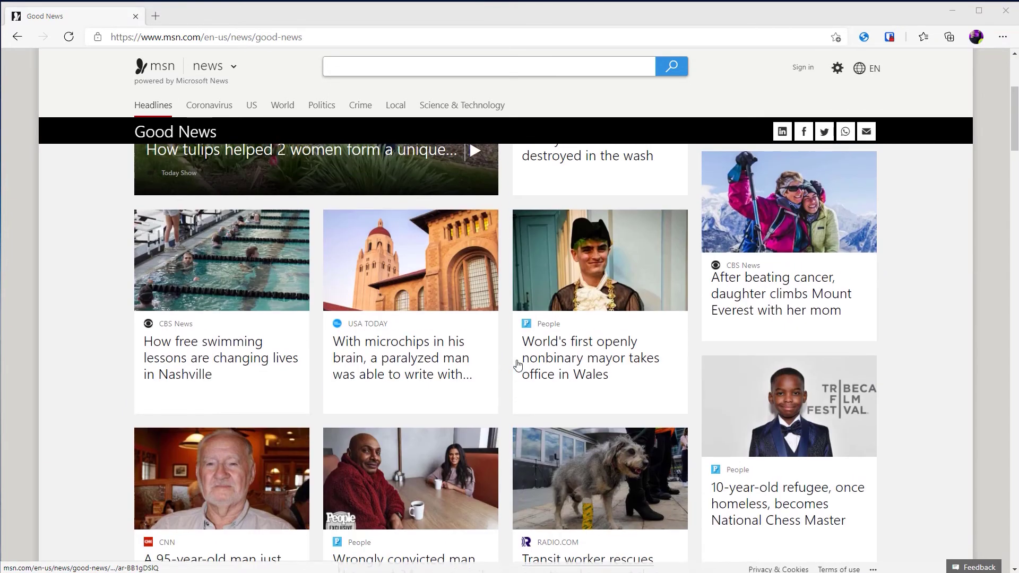
Step: Open the brain-microchips story in a new tab and switch it to Immersive Reader
left_click(388, 364)
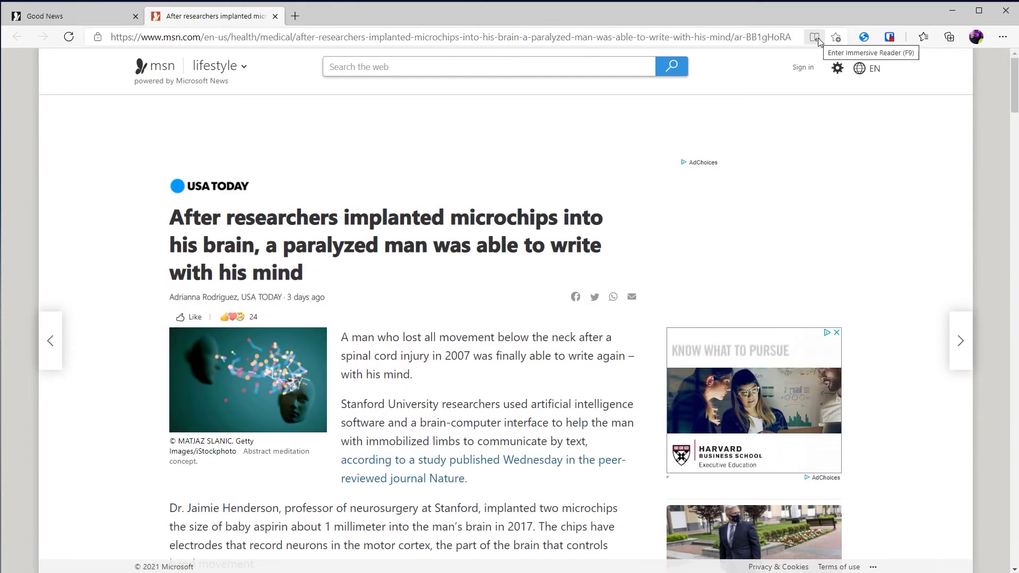
left_click(816, 37)
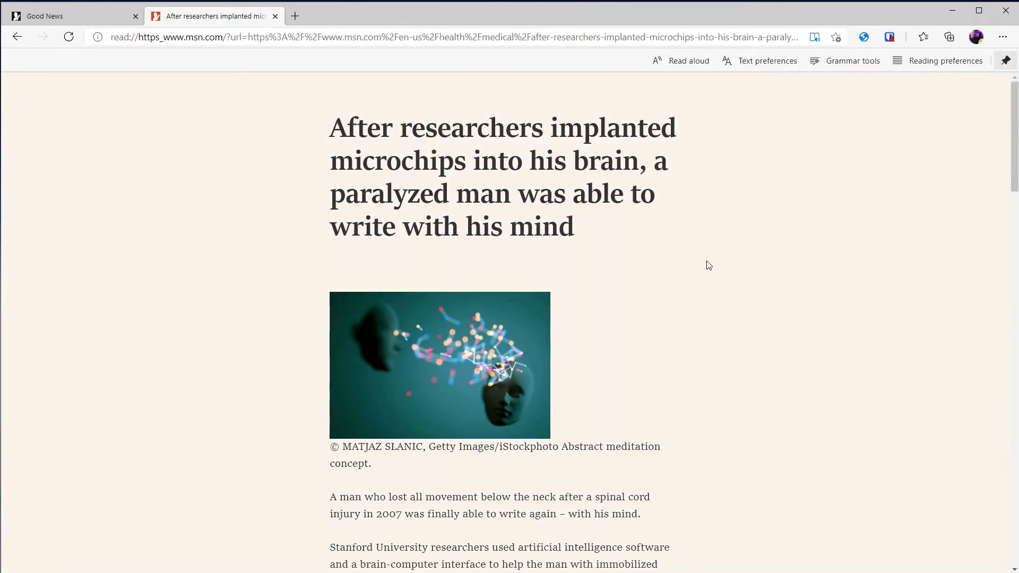
Step: Start and stop Read aloud, then make the article text one size larger
left_click(676, 67)
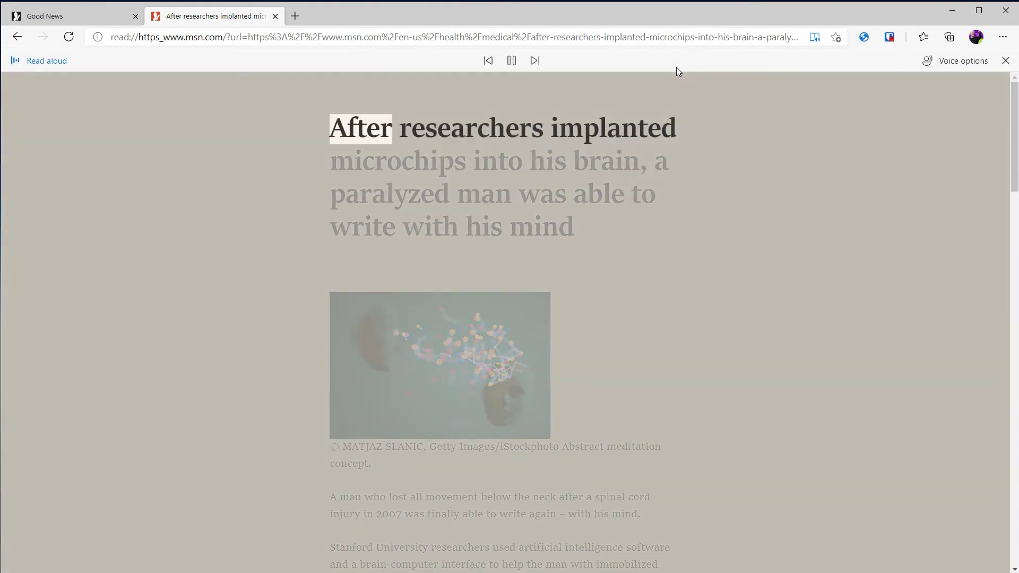
left_click(510, 62)
left_click(765, 62)
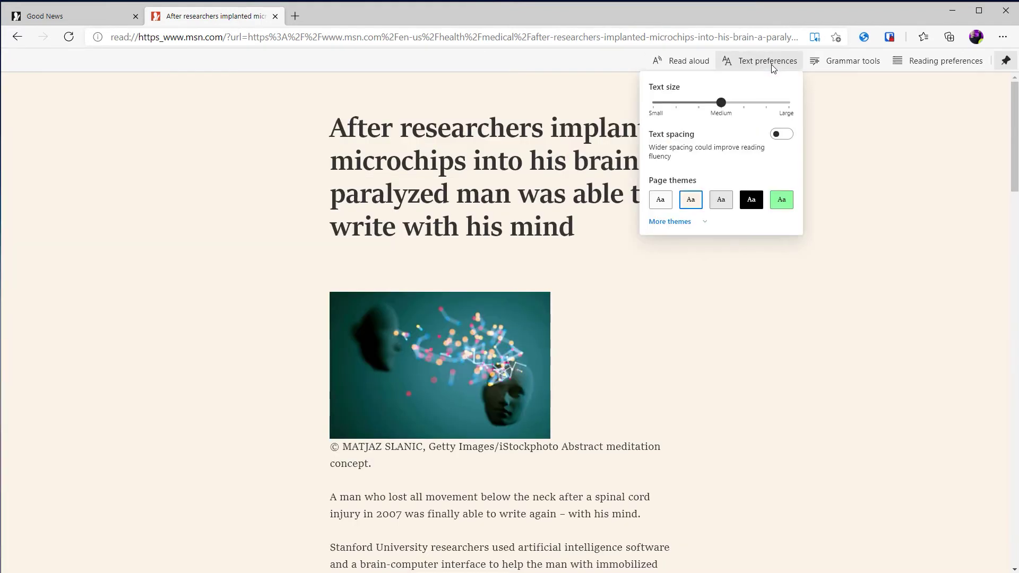
scroll(729, 391, "down", 3)
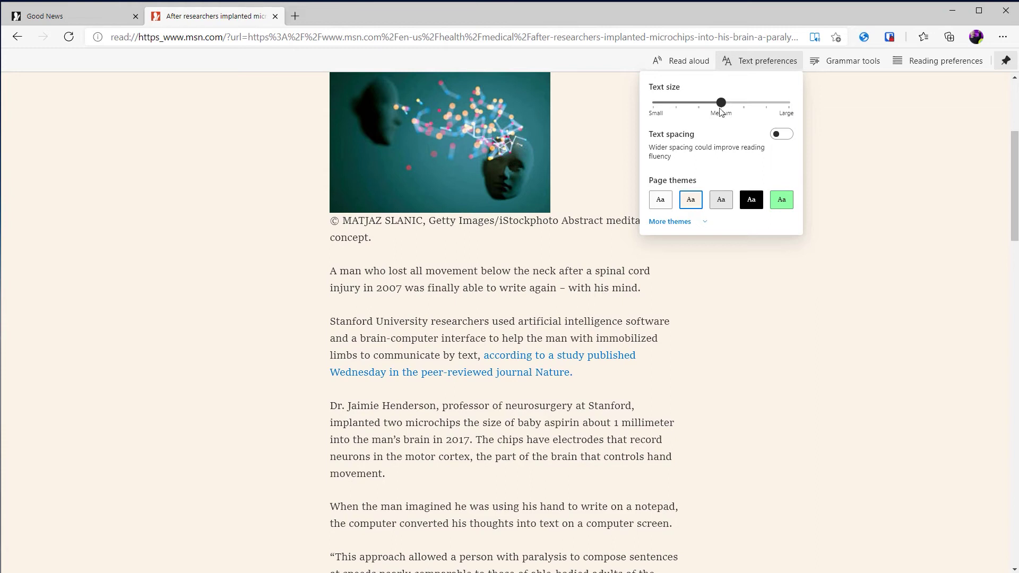
left_click(744, 107)
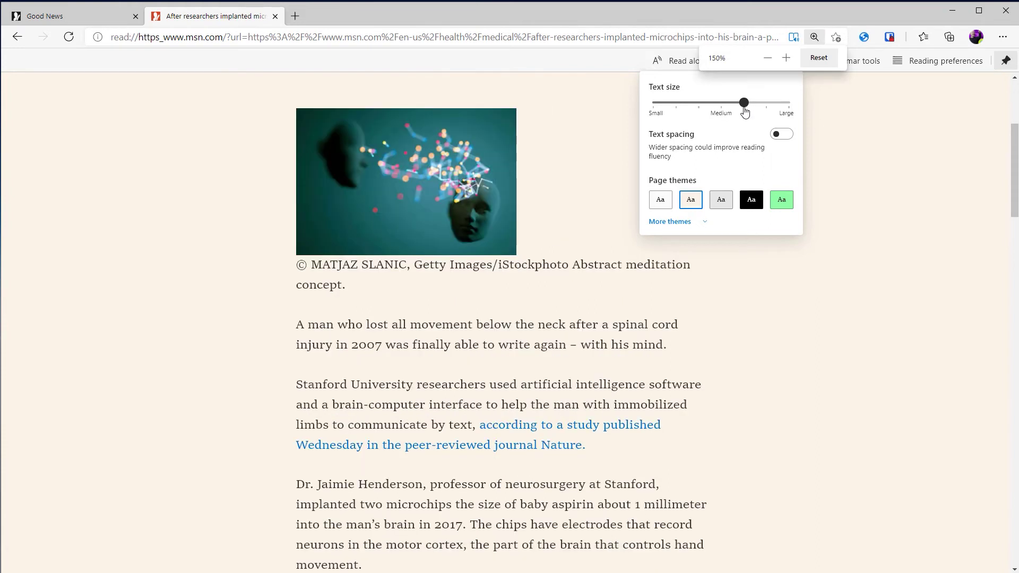
Step: Try the black and green page themes, then return to beige
left_click(751, 200)
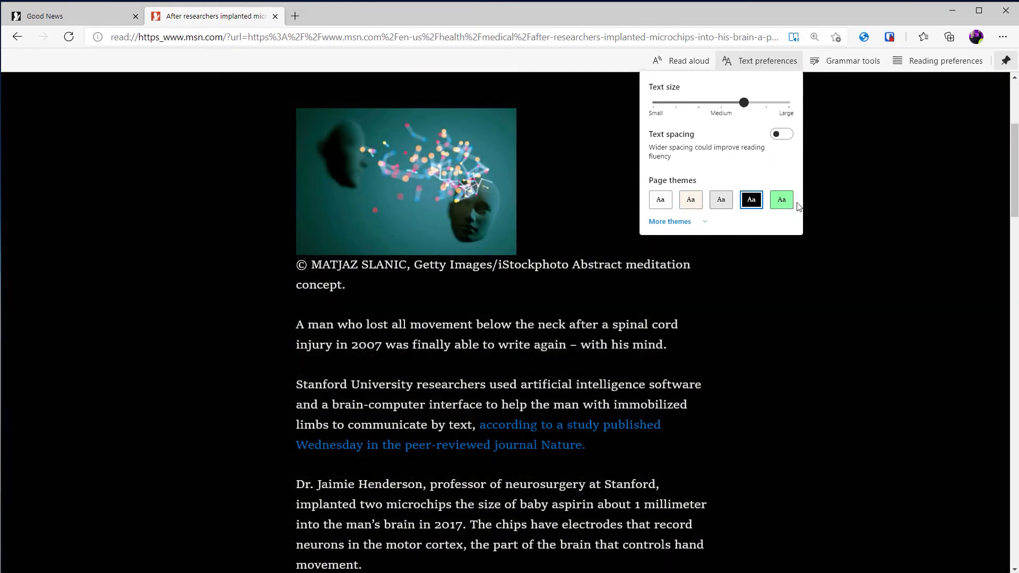
left_click(772, 206)
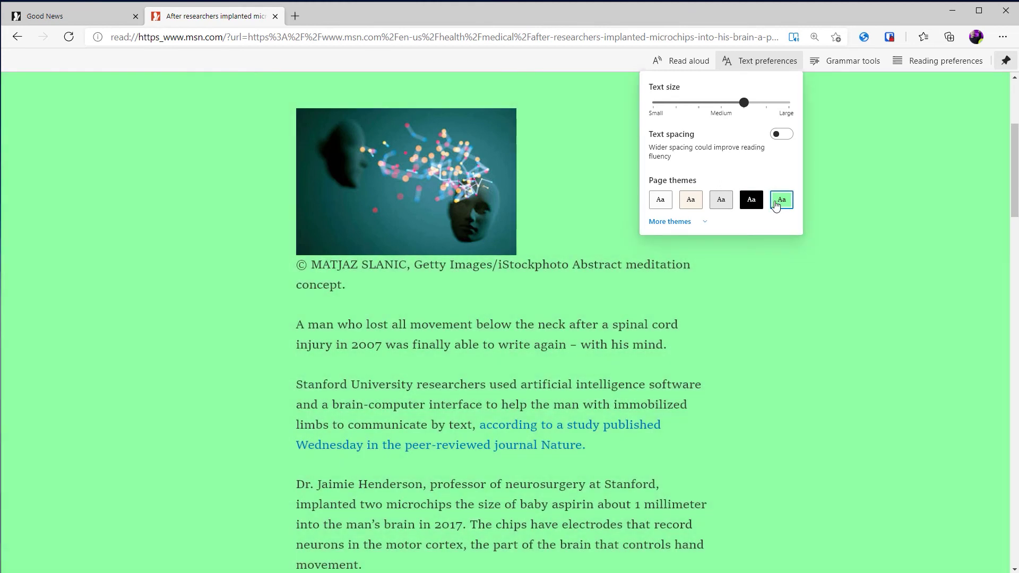
left_click(687, 200)
Step: Highlight the article's nouns, verbs, adjectives and adverbs with Grammar tools
left_click(851, 60)
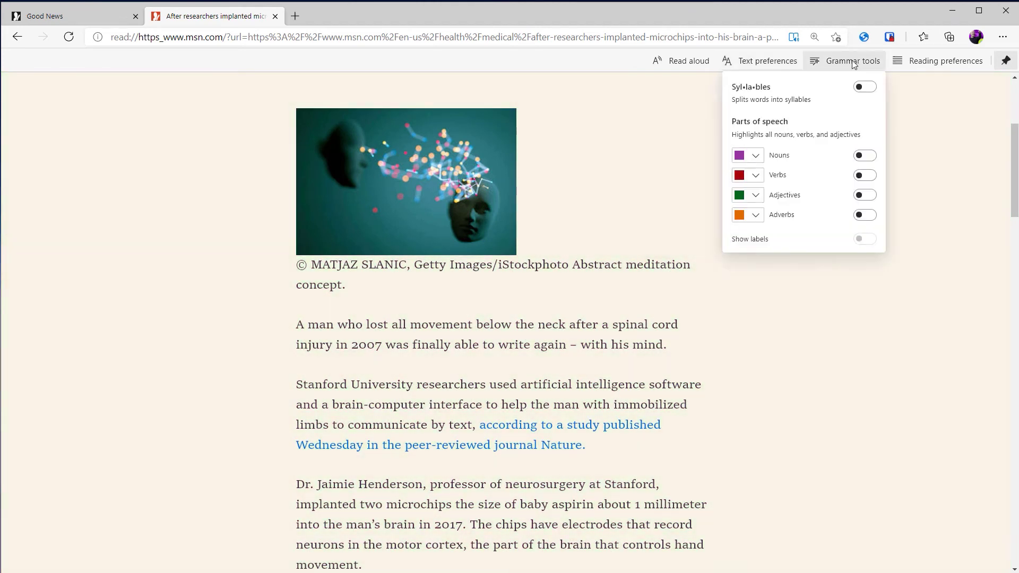
left_click(864, 155)
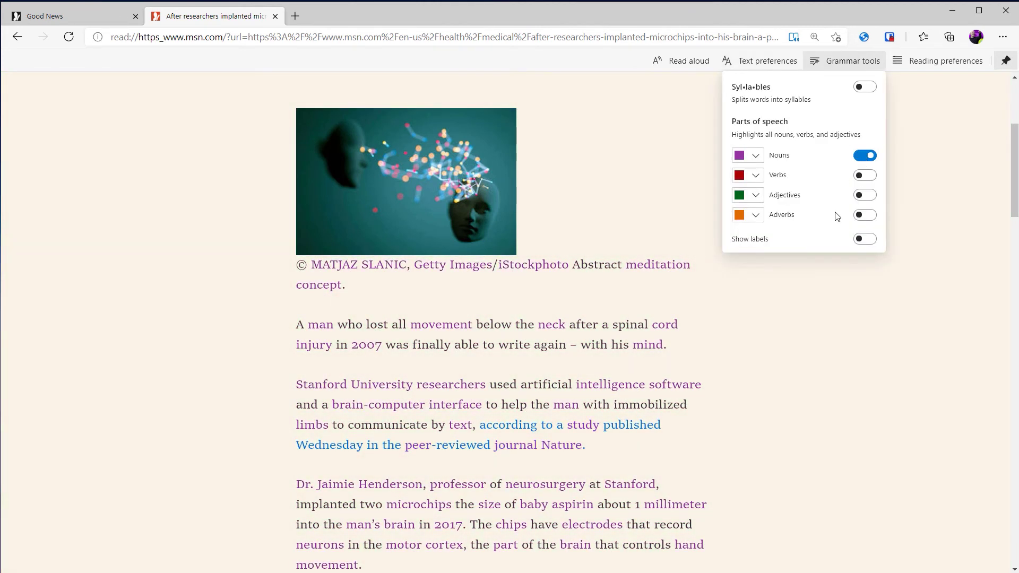
scroll(770, 412, "down", 1)
scroll(770, 413, "down", 1)
scroll(770, 411, "down", 1)
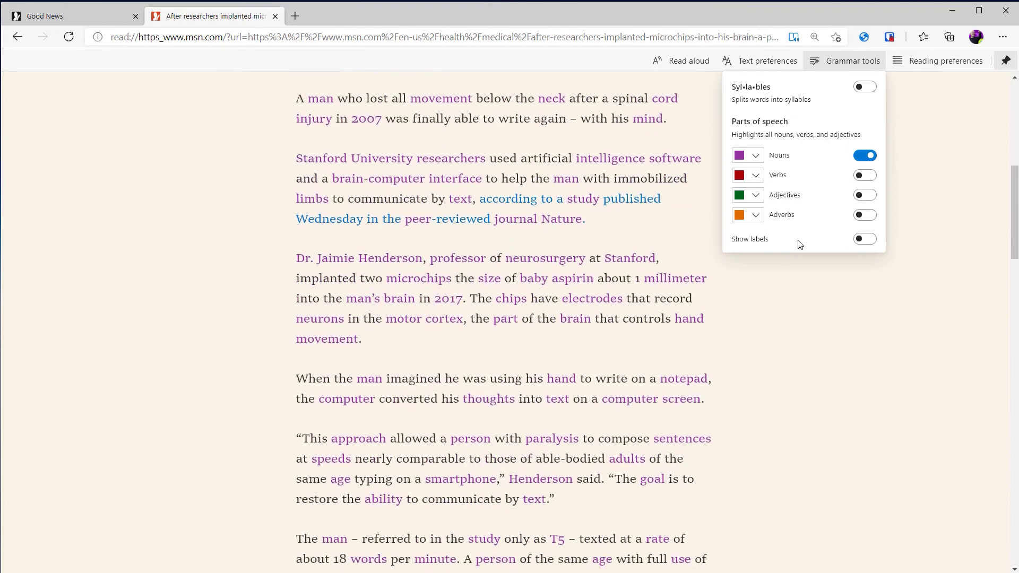
left_click(865, 176)
left_click(865, 195)
left_click(864, 215)
Step: Enable Picture dictionary and show pictures for 'mind', 'microchips' and 'hand'
left_click(938, 60)
left_click(967, 176)
left_click(729, 155)
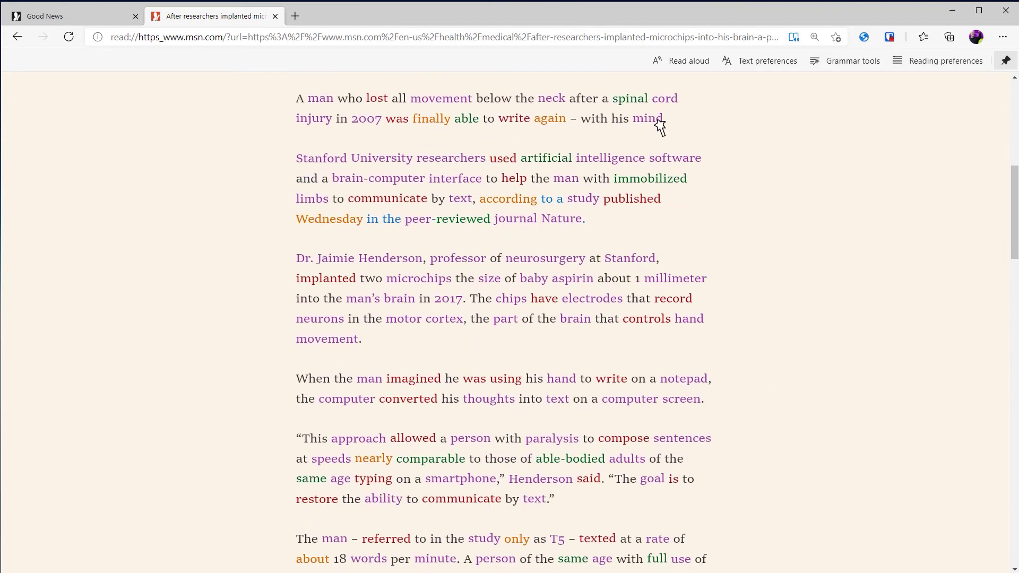
left_click(657, 121)
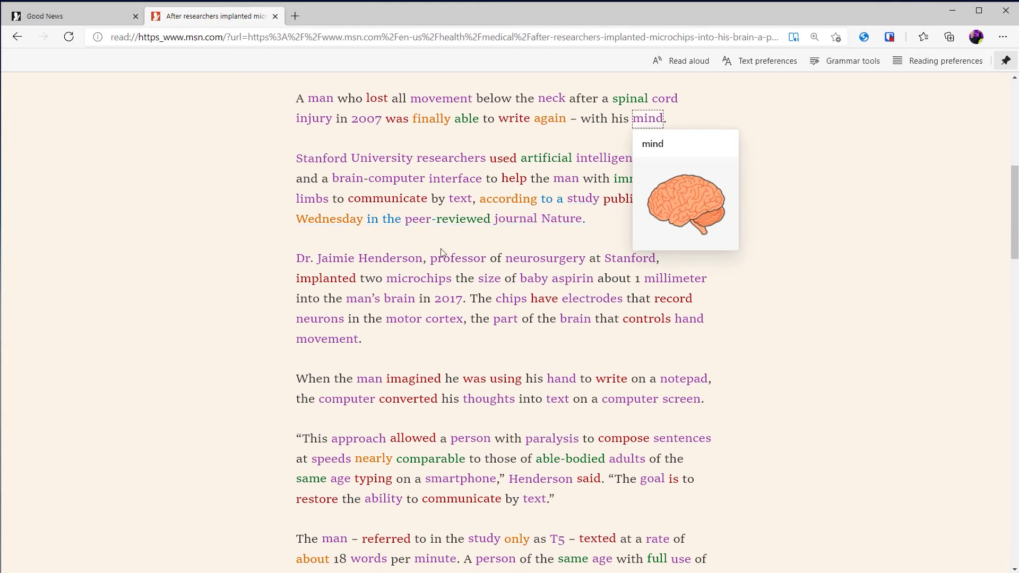
left_click(421, 283)
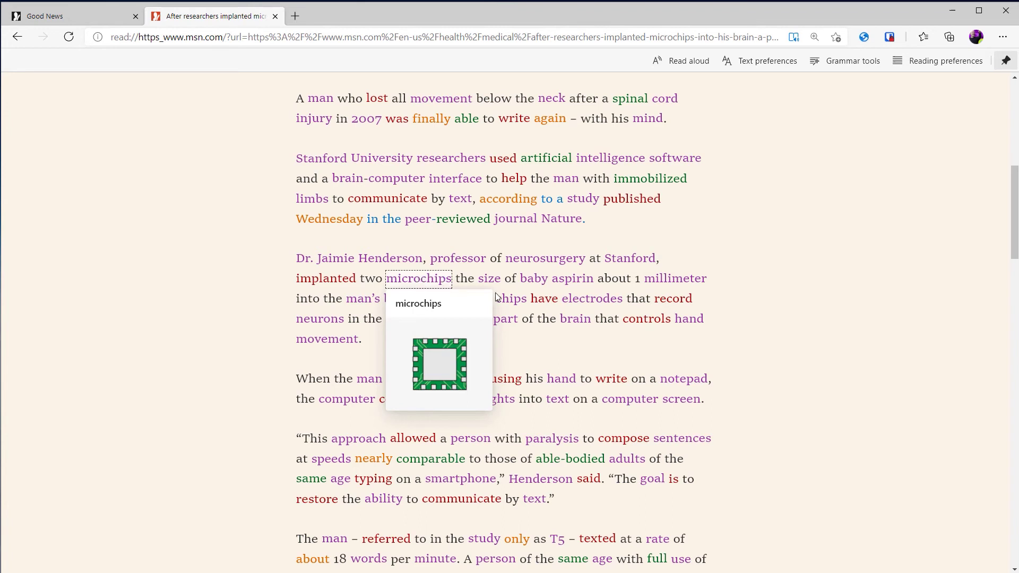
left_click(691, 322)
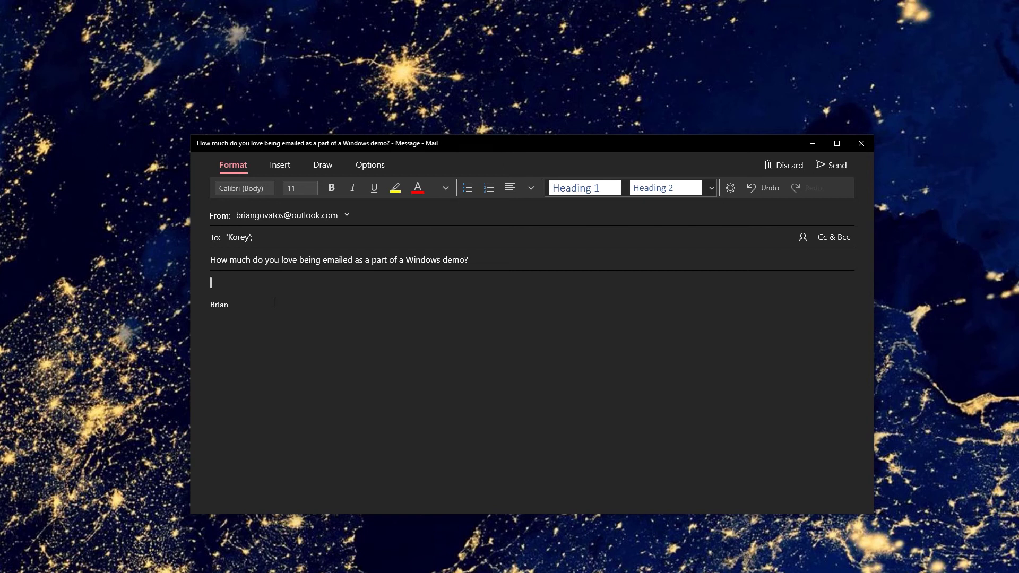
Step: Start voice dictation with Win+H and dictate "Well hi there!" into the message
key("super+h")
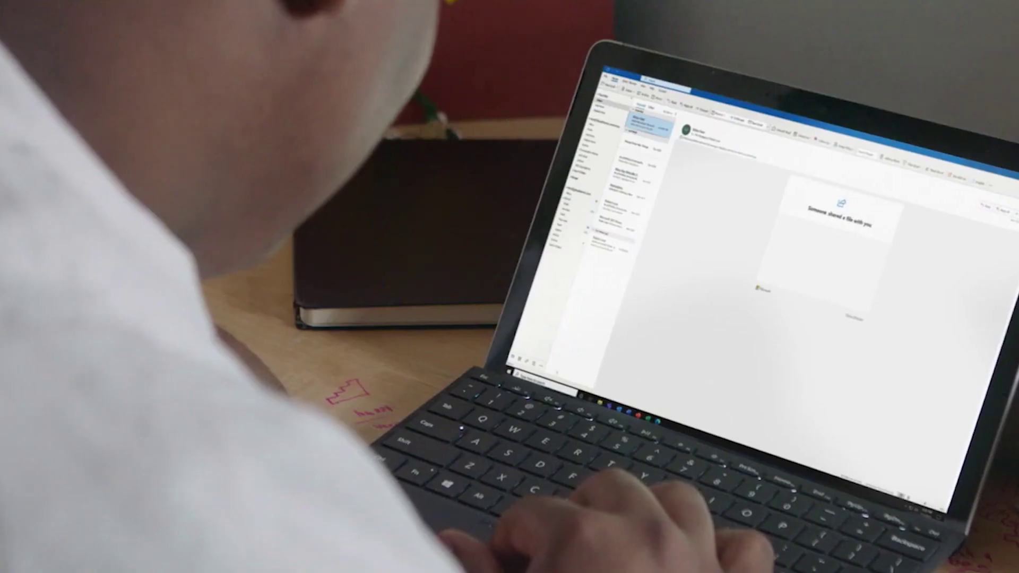
Step: Switch Outlook to the monthly Calendar view with Ctrl+2
key("ctrl+2")
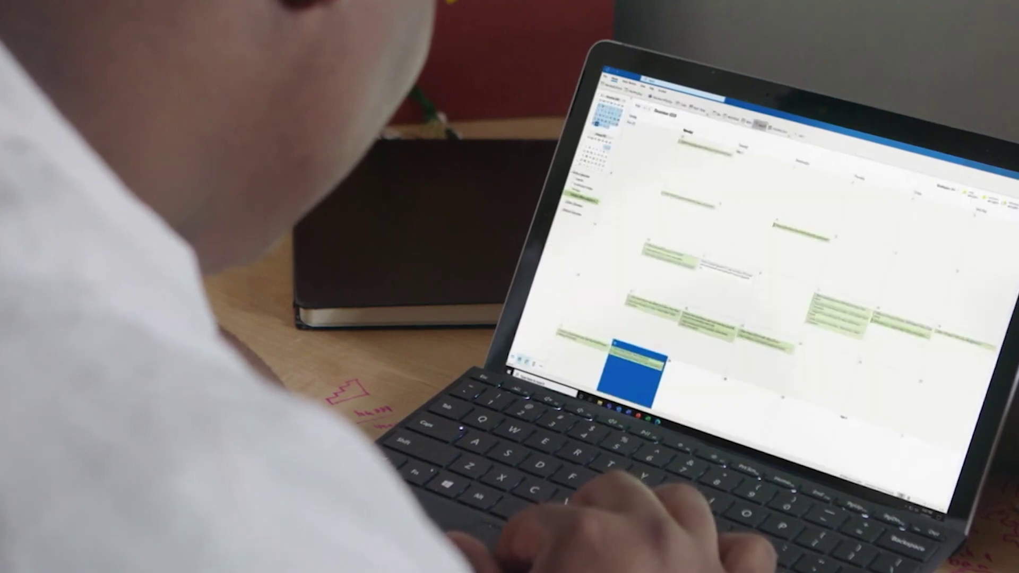